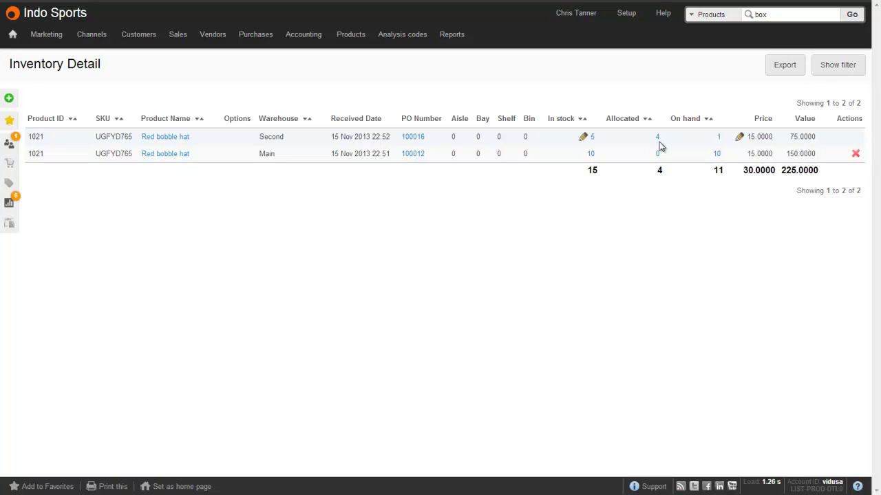
- Create an inventory transfer from the Second warehouse to the Main warehouse with the reference CHT76578634 Nov 12
left_click(658, 139)
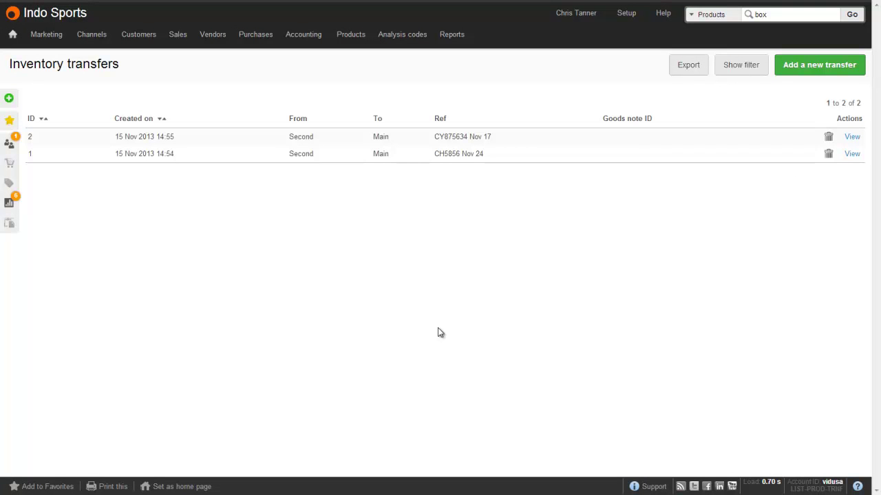
mouse_move(346, 40)
left_click(812, 70)
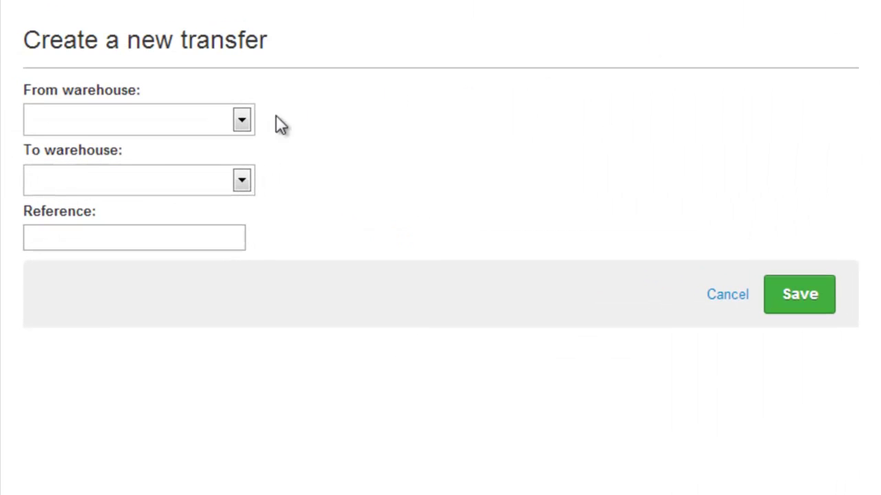
left_click(324, 155)
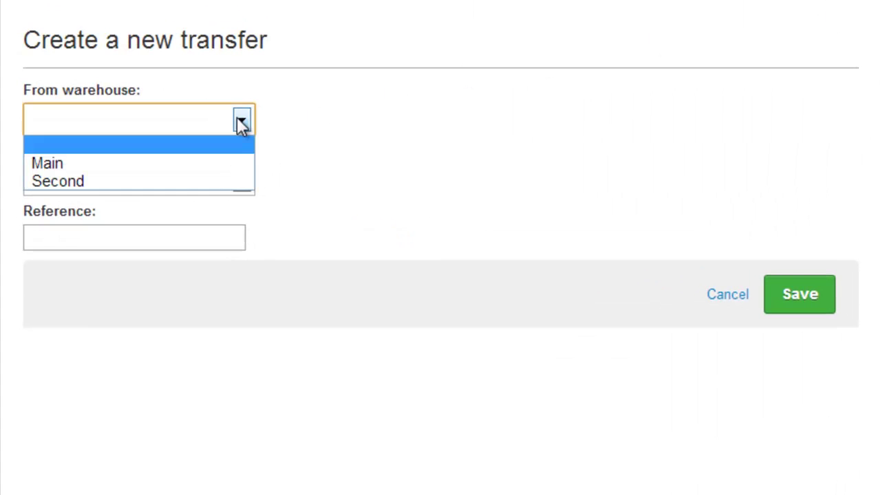
left_click(221, 176)
left_click(221, 177)
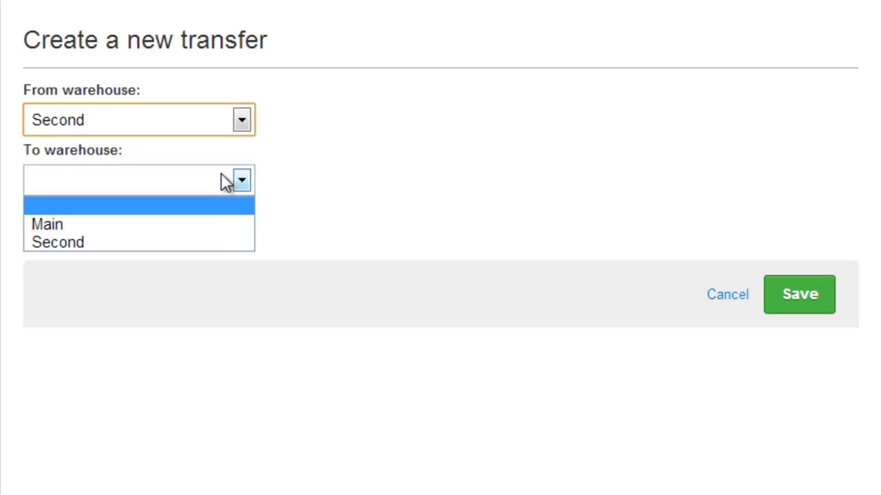
left_click(210, 224)
left_click(158, 228)
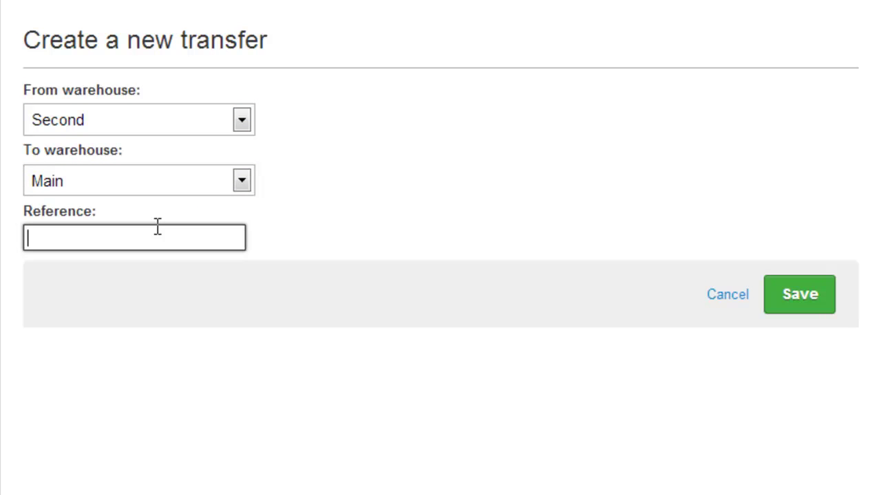
type("CHT76578634 Nov 12")
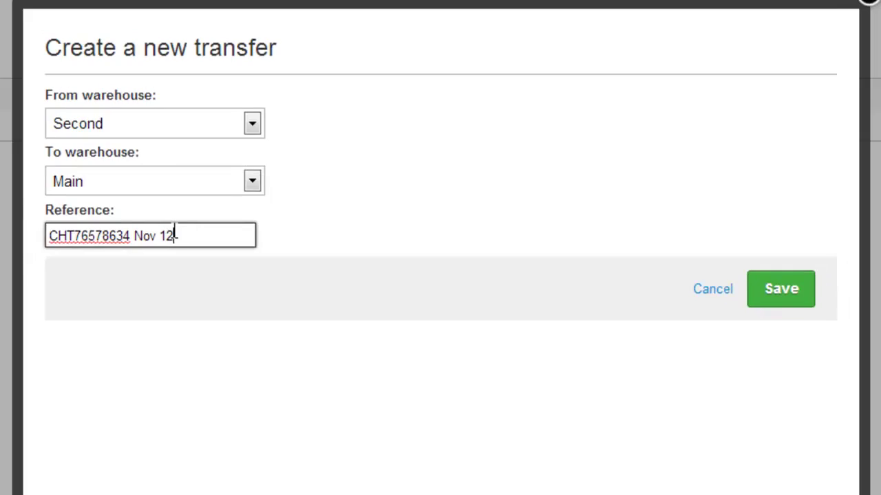
left_click(781, 289)
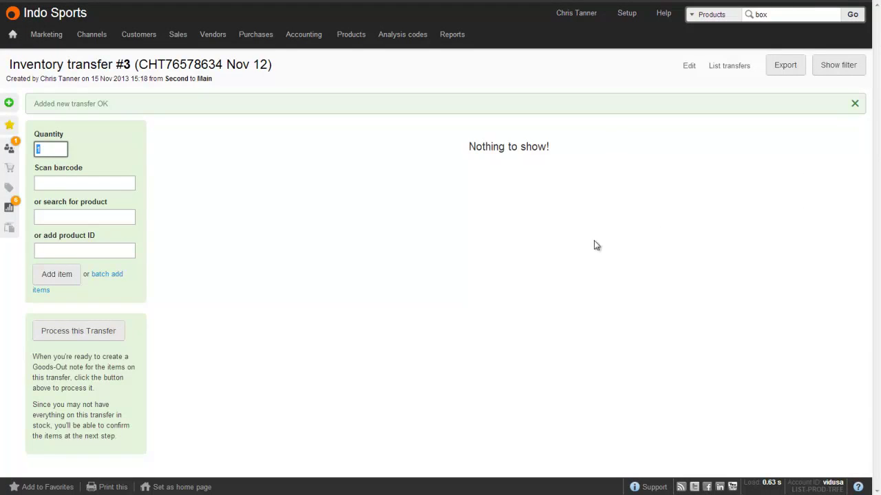
type("1")
left_click(123, 184)
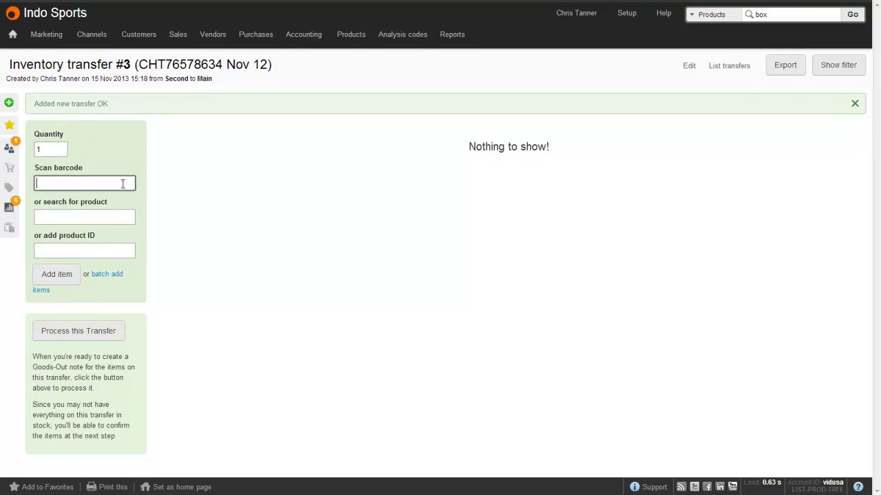
left_click(114, 213)
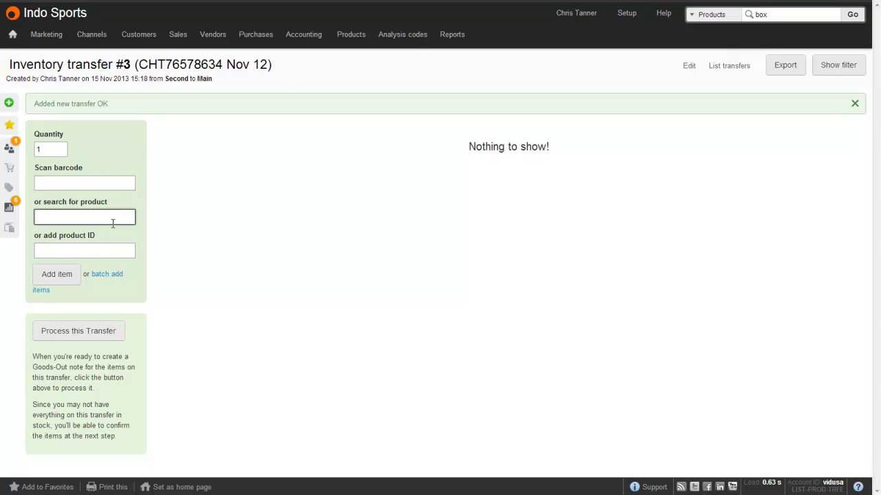
left_click(112, 247)
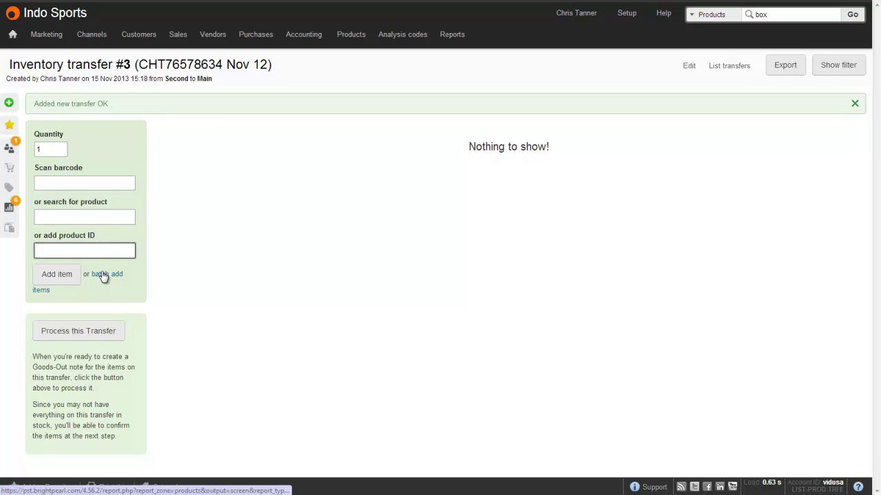
left_click(102, 275)
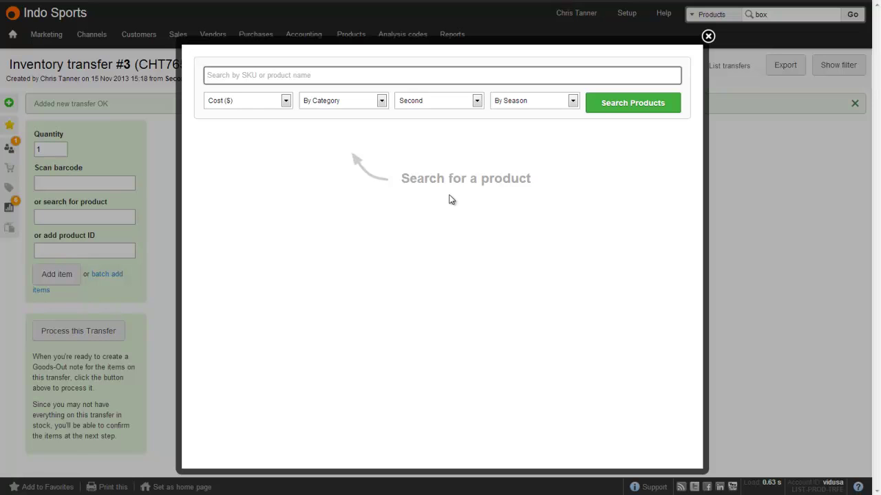
left_click(708, 36)
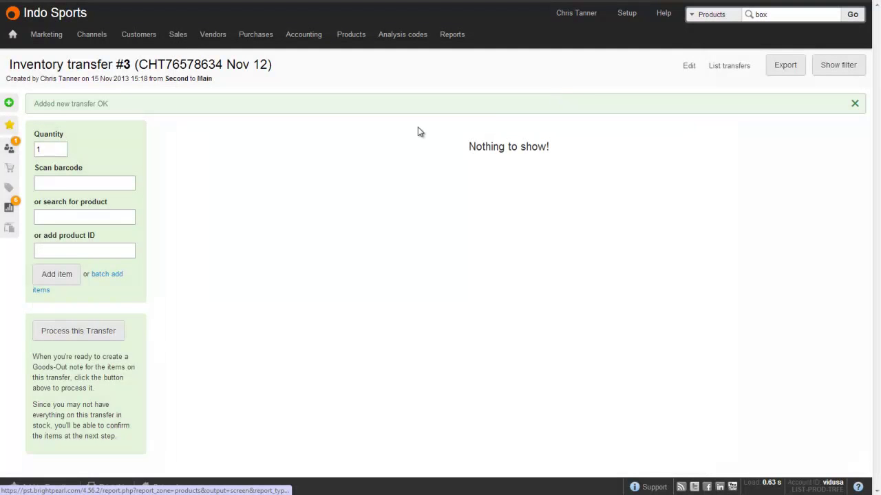
- Search the products for "hat" and add one Red bobble hat to the transfer
left_click(95, 216)
type("hat")
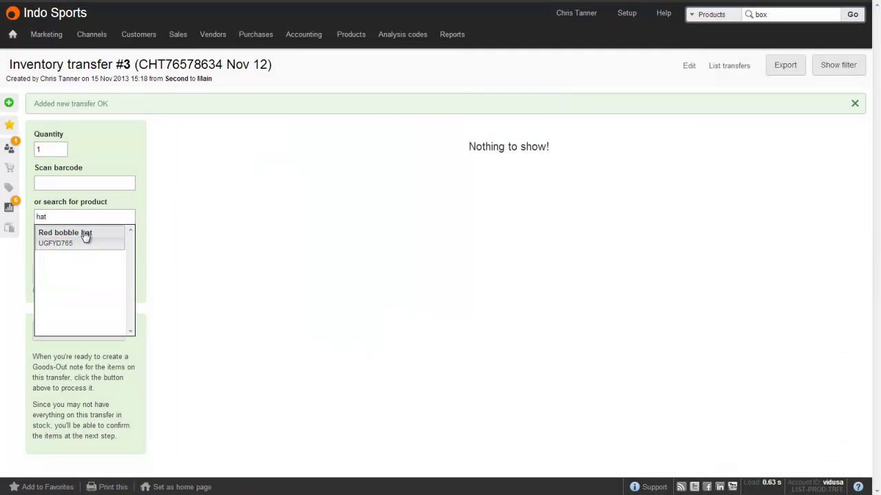
left_click(82, 233)
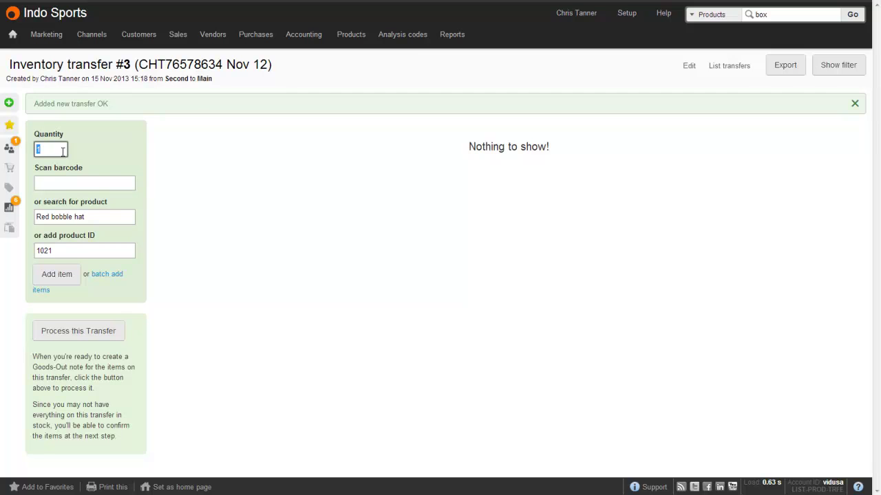
left_click(57, 275)
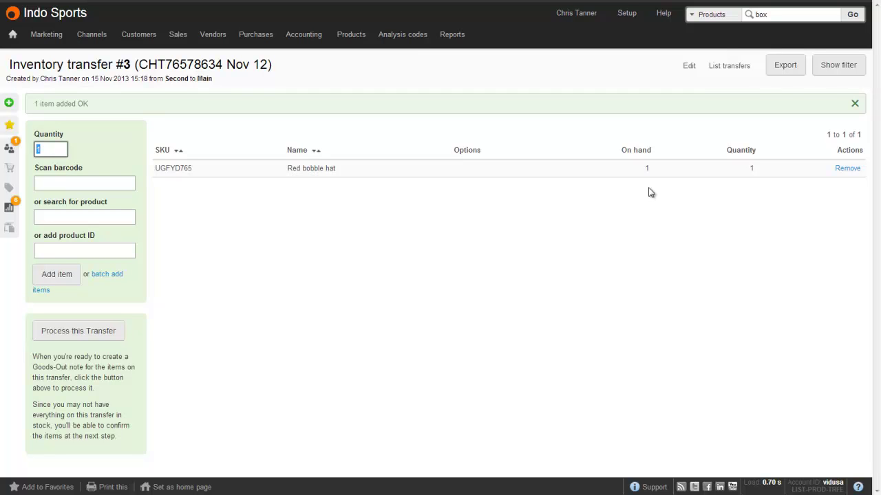
- Process the transfer into a goods-out note for 1 Red bobble hat with Next day shipping
left_click(89, 336)
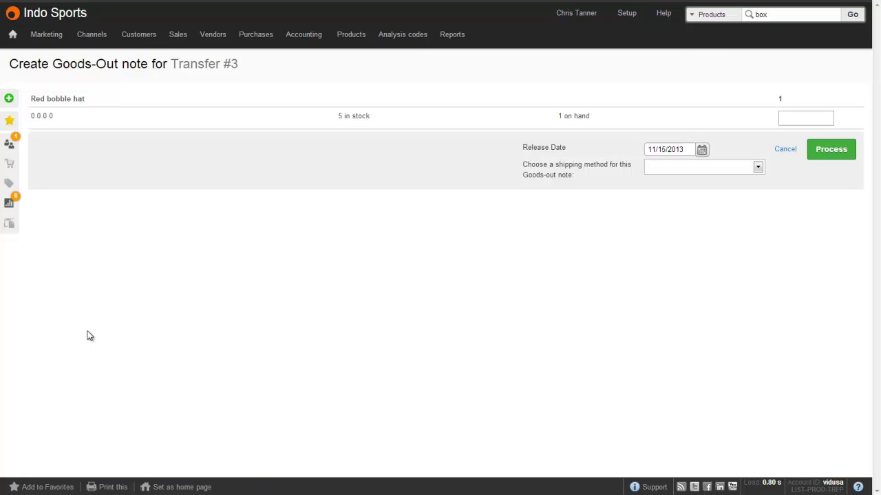
left_click(804, 119)
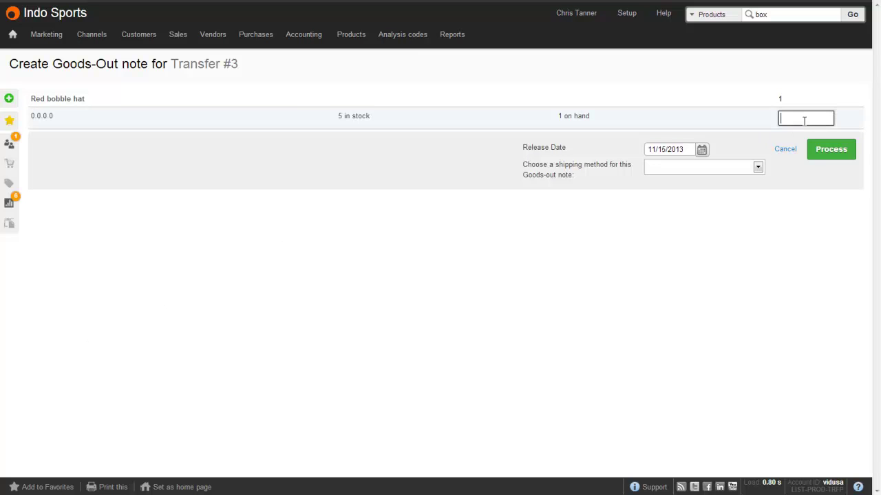
type("1")
left_click(804, 191)
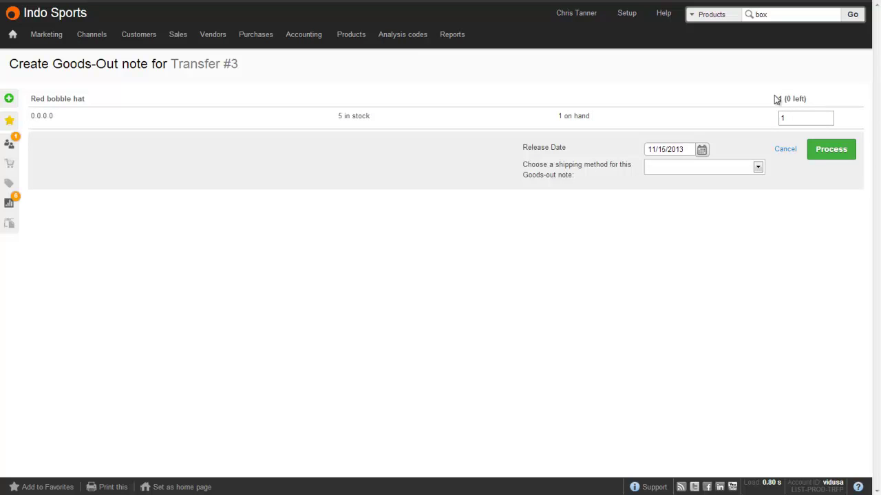
left_click(758, 167)
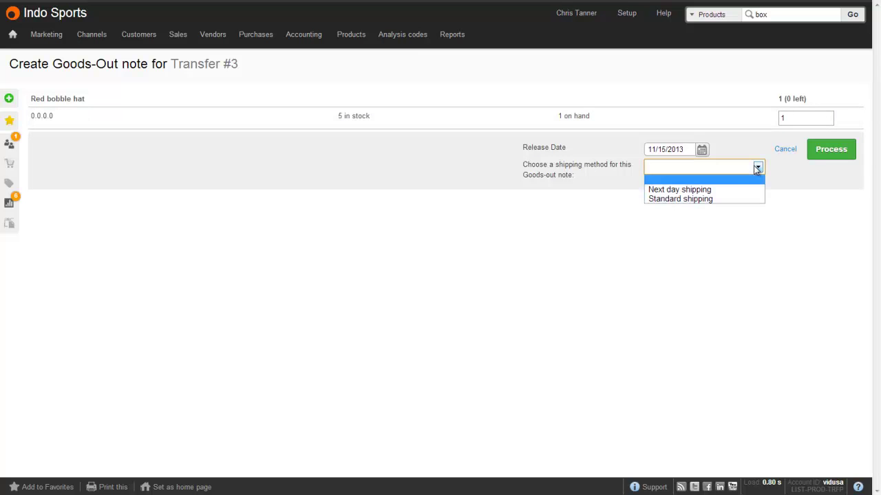
left_click(746, 190)
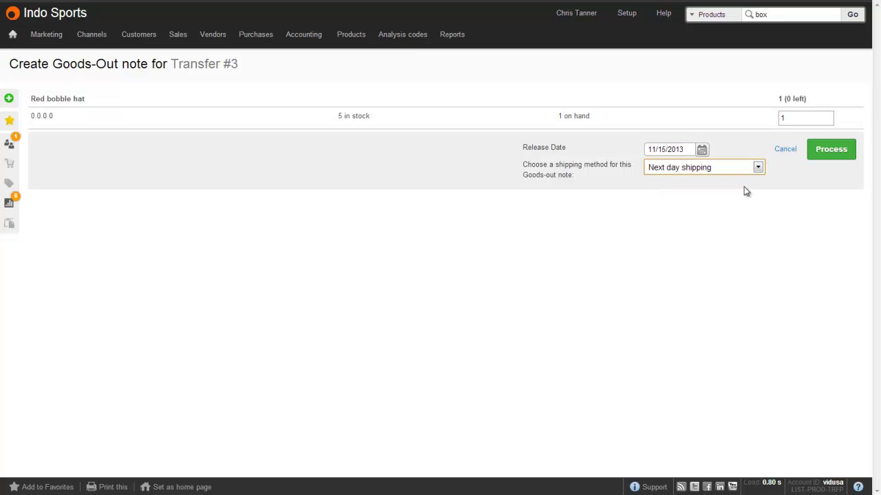
left_click(823, 160)
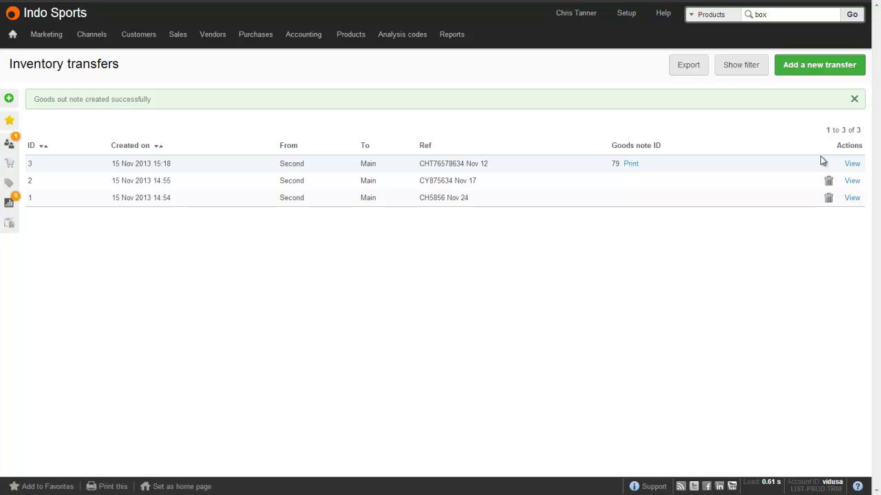
- Open the printable goods-out note of the CHT76578634 Nov 12 transfer and mark it as shipped
left_click(631, 165)
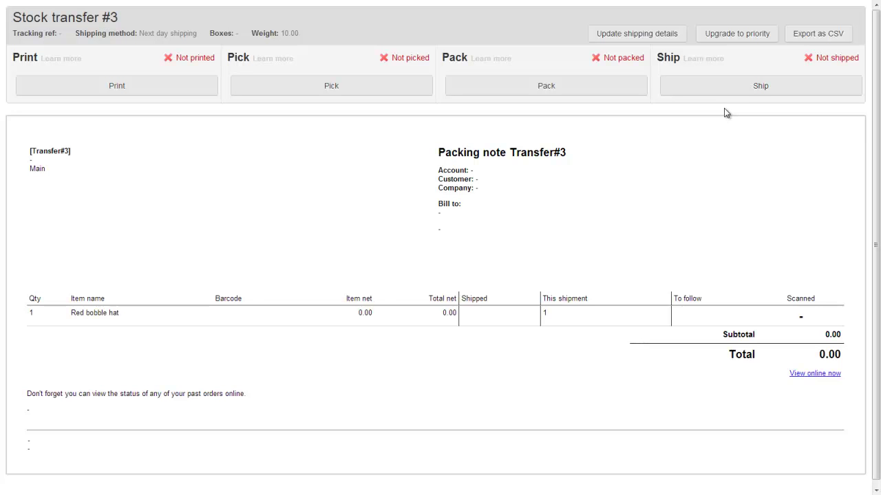
left_click(731, 89)
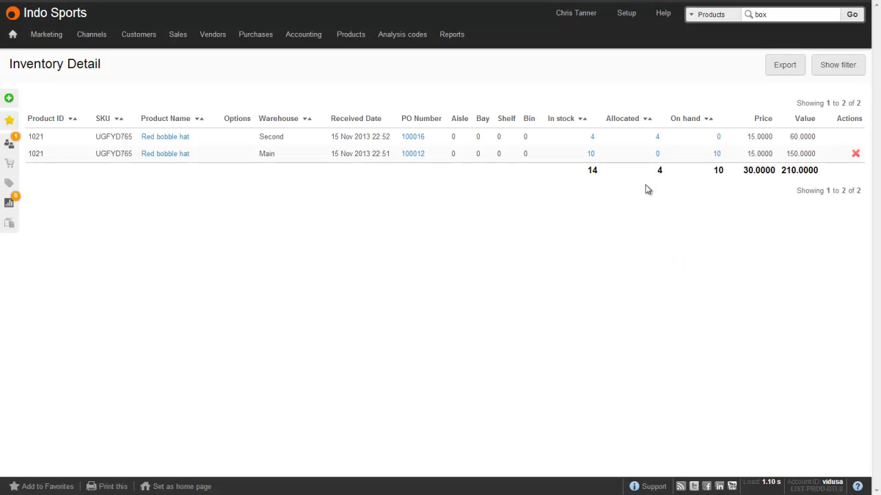
mouse_move(625, 138)
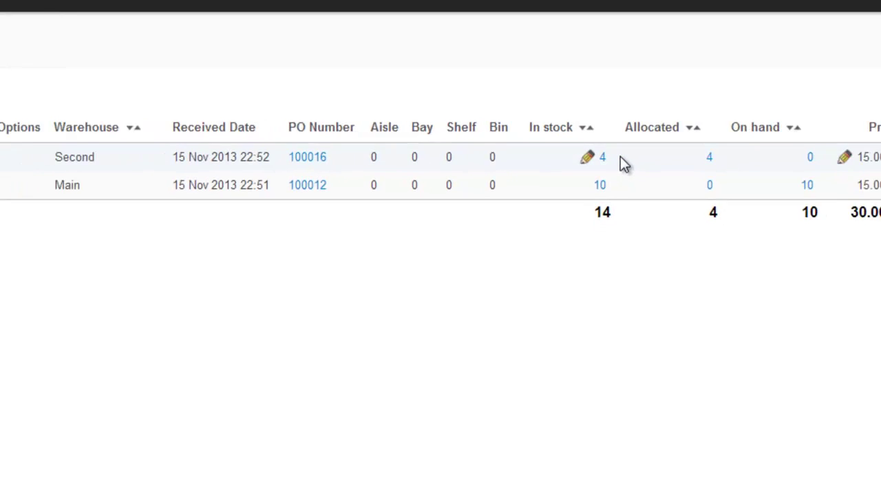
- Open the report of inventory in transit and filter it by the Main warehouse
mouse_move(342, 39)
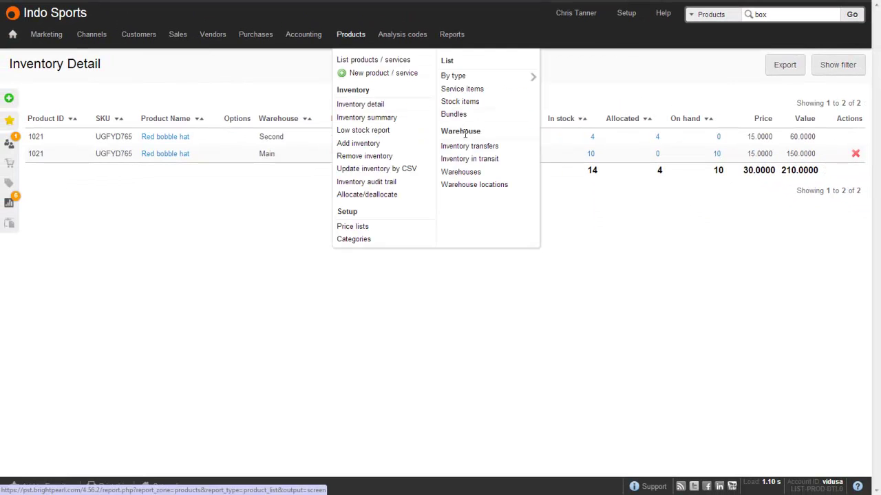
left_click(475, 161)
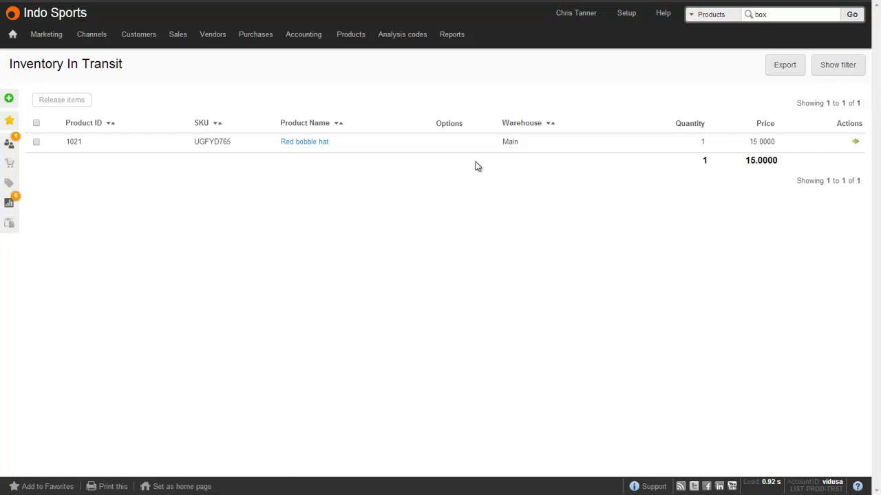
left_click(829, 71)
left_click(430, 109)
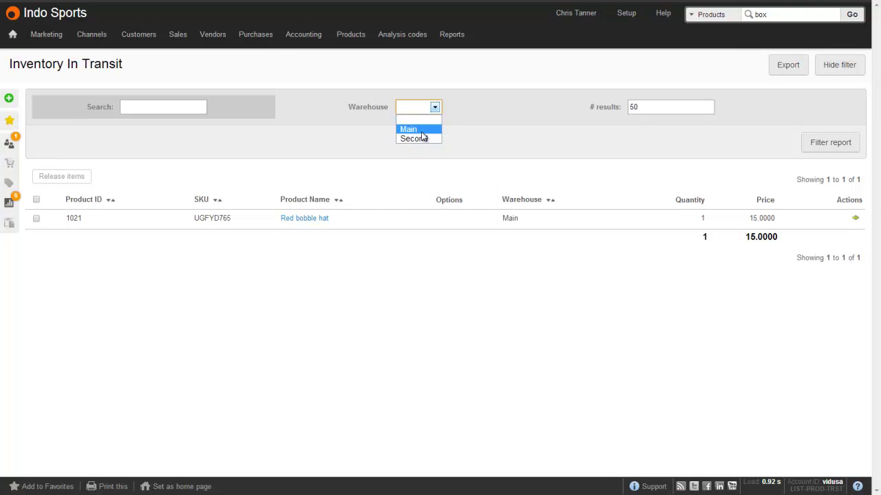
left_click(827, 142)
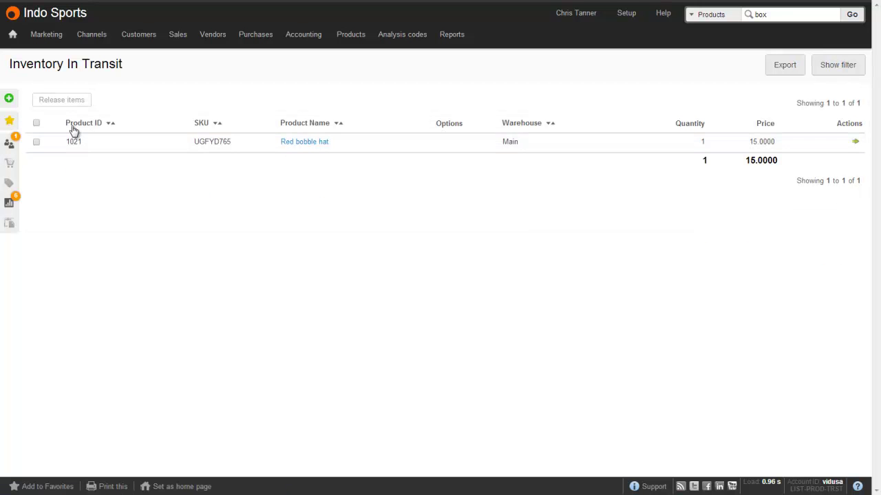
- Release all listed in-transit items and receive the goods into the Main warehouse
left_click(37, 124)
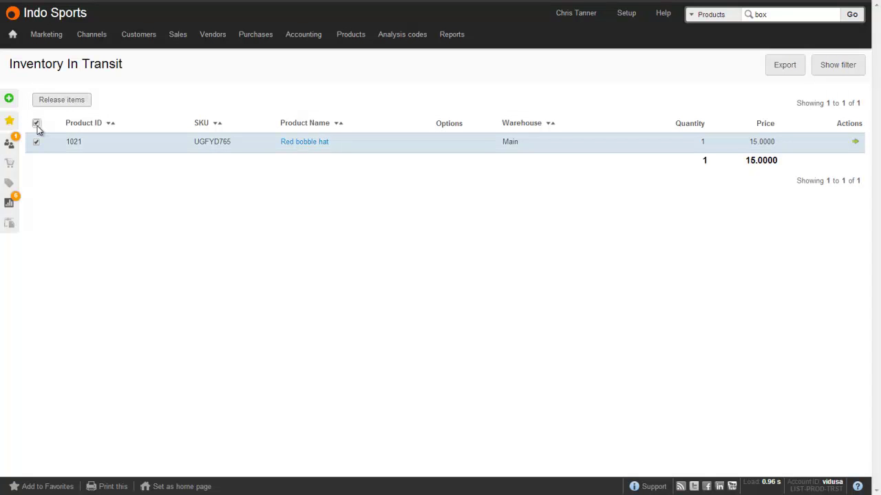
left_click(62, 101)
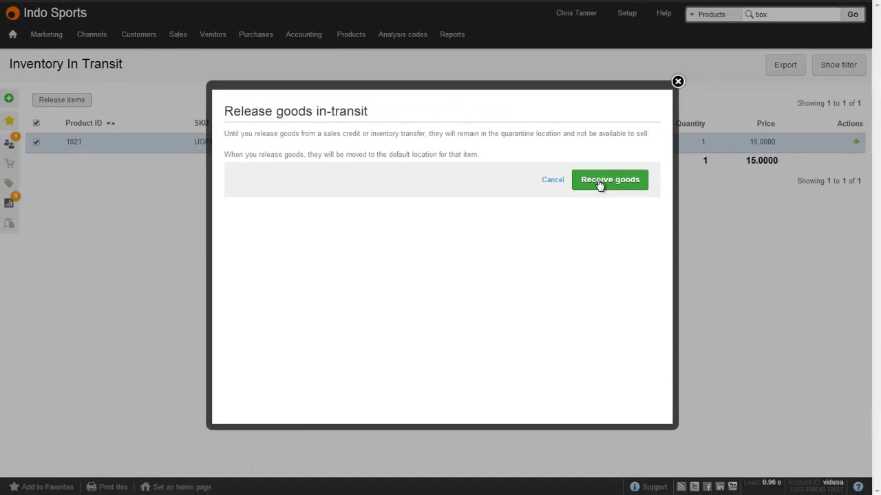
left_click(744, 178)
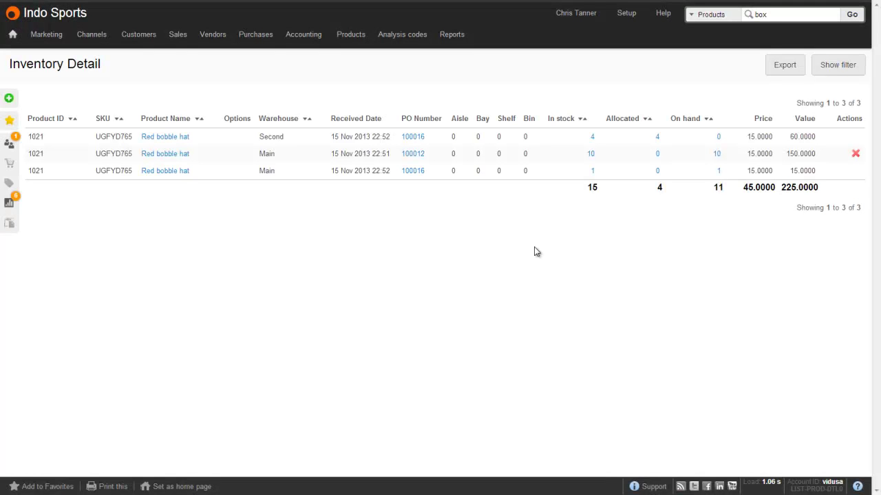
mouse_move(530, 181)
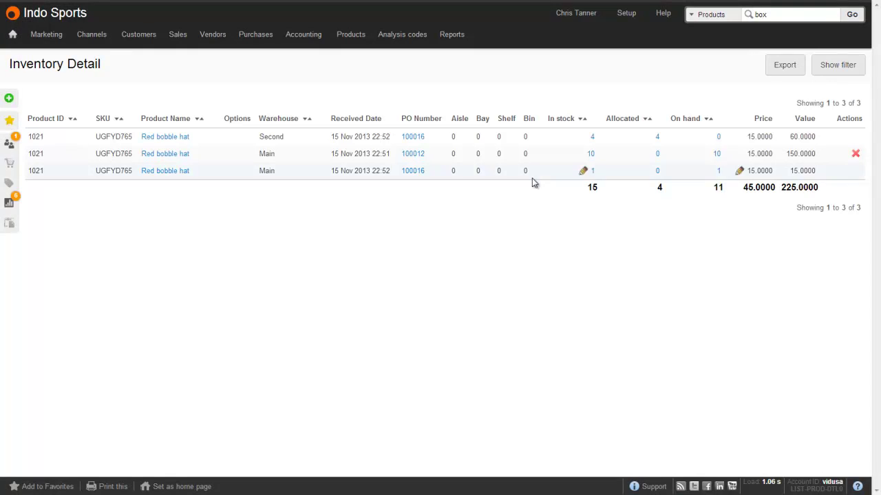